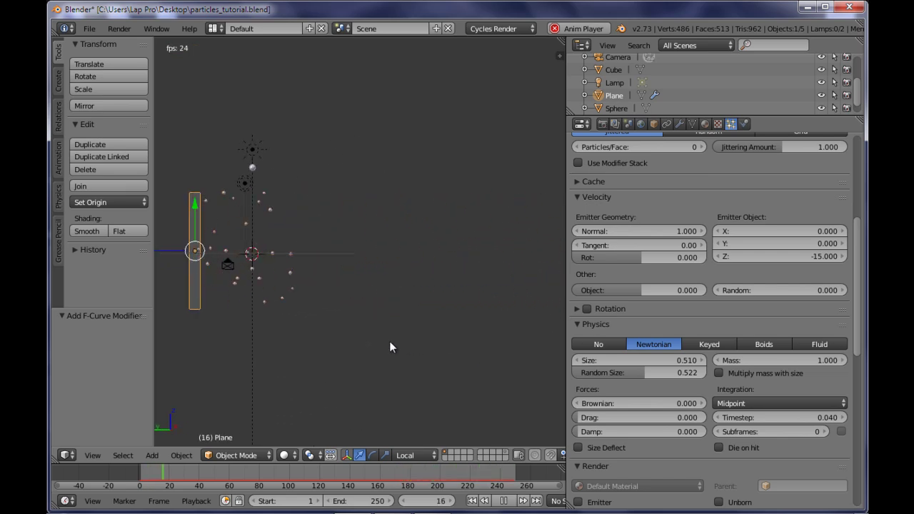
# Try a random starting velocity of 14.65 on the plane's particle system and examine the particle spread during playback.
pyautogui.keyDown('shift'); pyautogui.moveTo(376, 334); pyautogui.dragTo(454, 346, button='middle'); pyautogui.keyUp('shift')
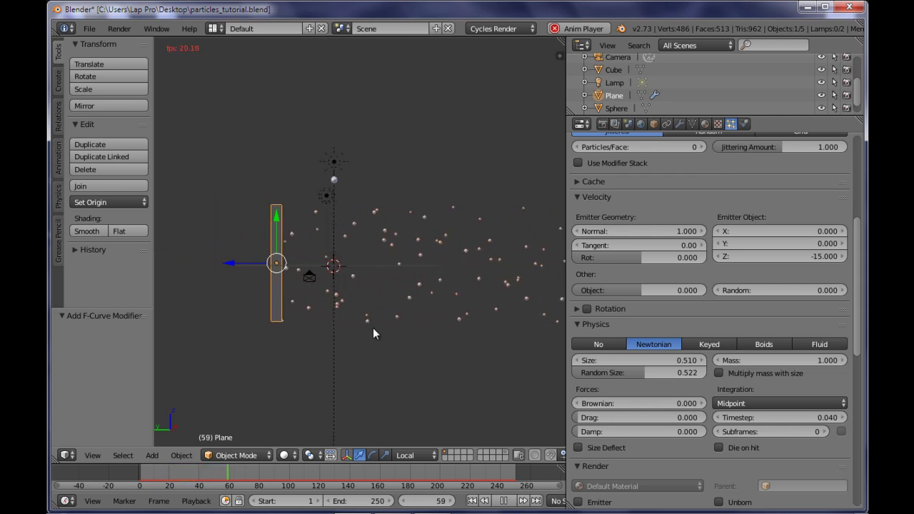
pyautogui.moveTo(374, 328); pyautogui.dragTo(378, 329, button='middle')
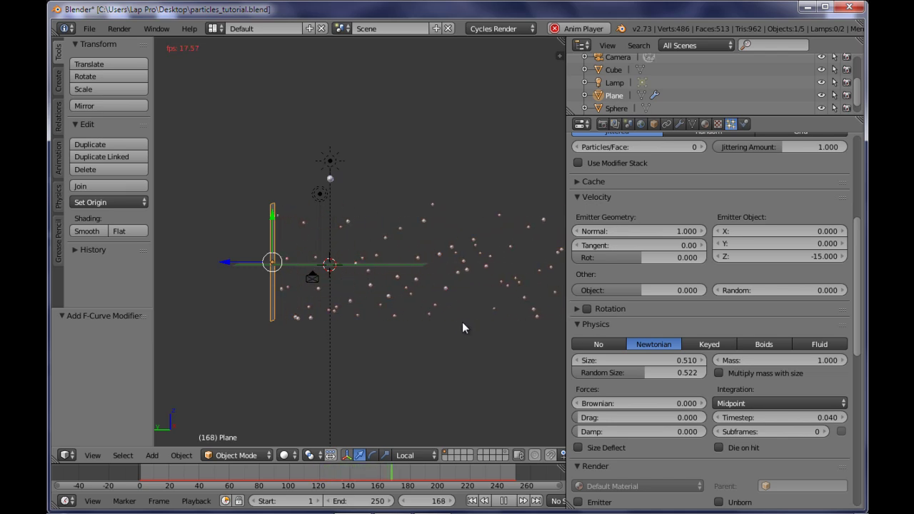
pyautogui.moveTo(482, 332)
pyautogui.mouseDown(button='middle')
pyautogui.moveTo(423, 341)
pyautogui.moveTo(499, 321)
pyautogui.moveTo(465, 332)
pyautogui.moveTo(489, 330)
pyautogui.mouseUp(button='middle')
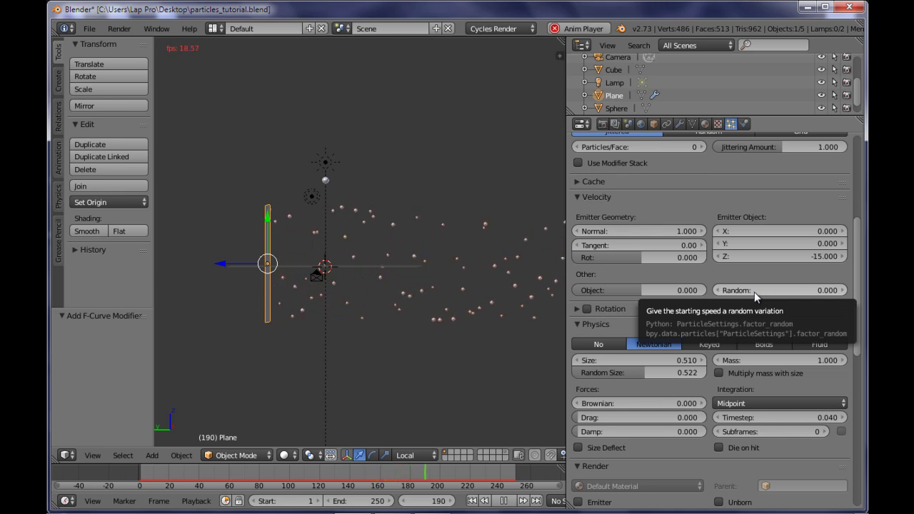
pyautogui.moveTo(754, 292); pyautogui.dragTo(829, 293)
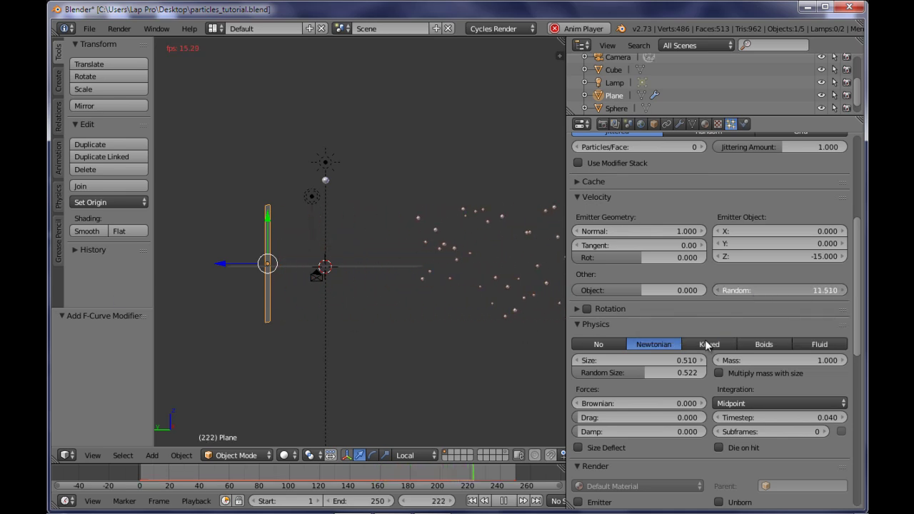
pyautogui.moveTo(707, 345); pyautogui.dragTo(790, 344)
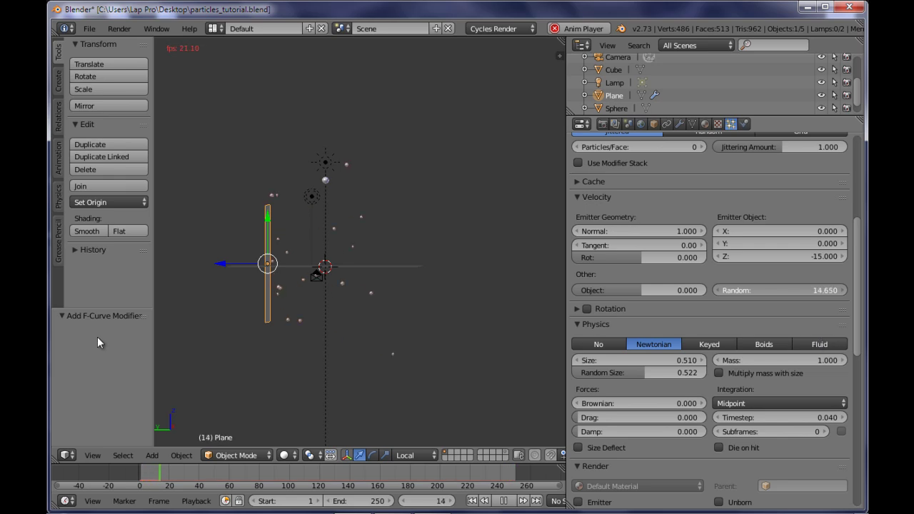
pyautogui.moveTo(472, 310); pyautogui.dragTo(452, 315, button='middle')
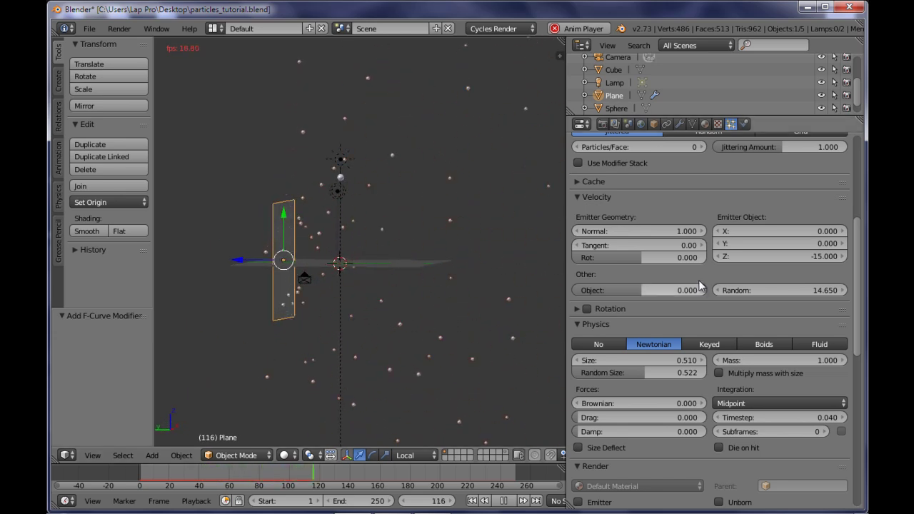
# Reset the particles' random starting velocity to 0.
pyautogui.click(790, 290)
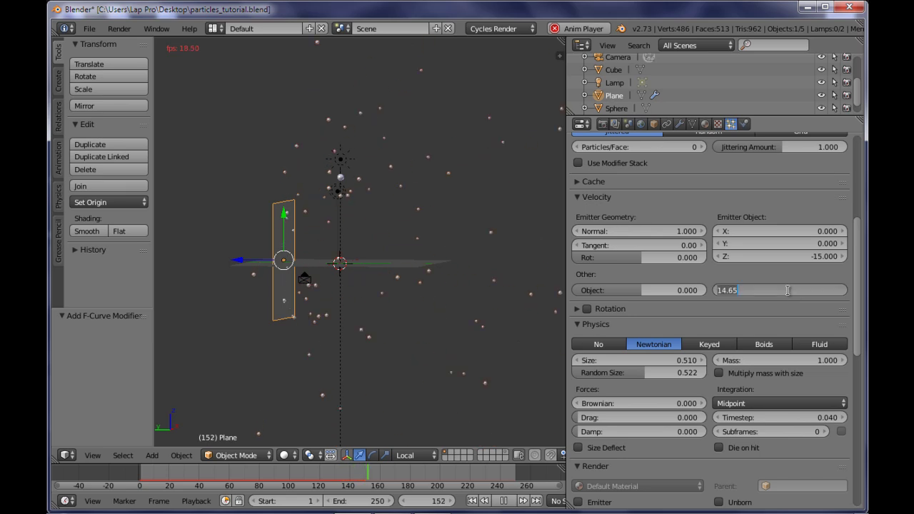
pyautogui.write('0')
pyautogui.press('Return')
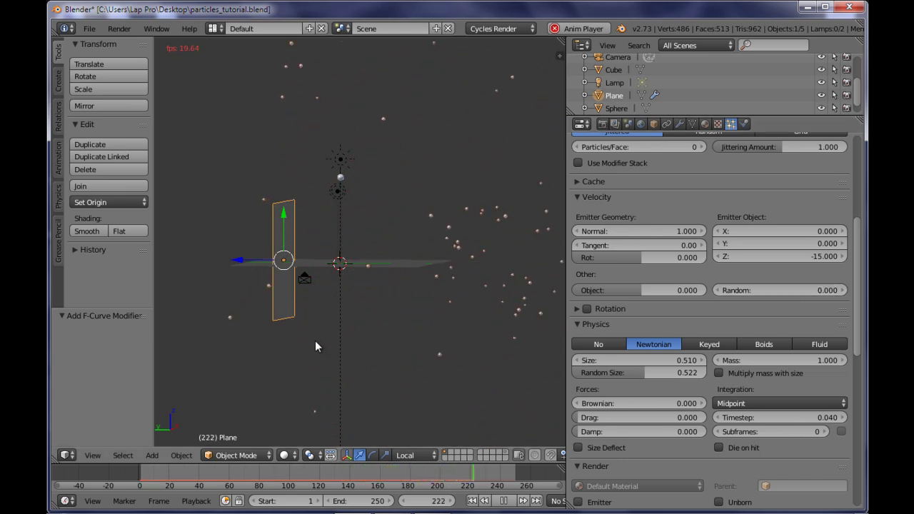
pyautogui.press('ctrl+KP_6')
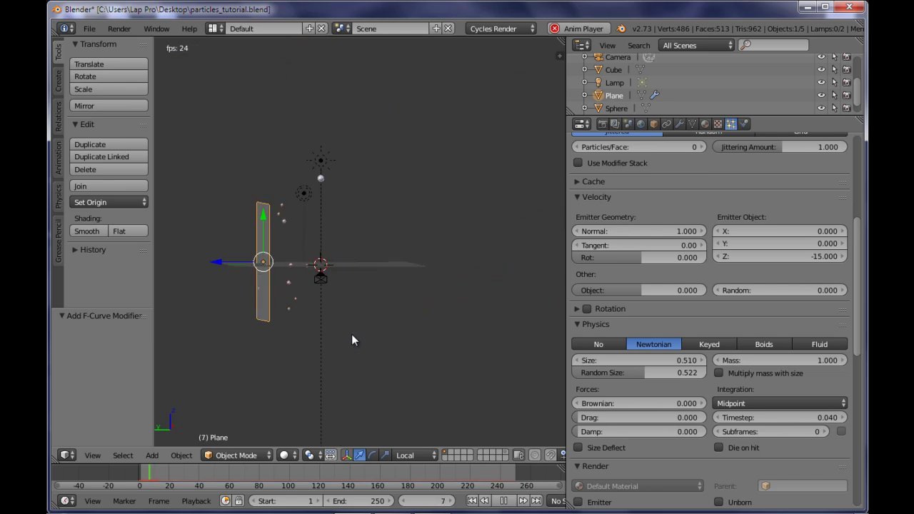
pyautogui.moveTo(400, 343)
pyautogui.mouseDown(button='middle')
pyautogui.moveTo(365, 354)
pyautogui.moveTo(385, 347)
pyautogui.moveTo(369, 334)
pyautogui.moveTo(403, 328)
pyautogui.mouseUp(button='middle')
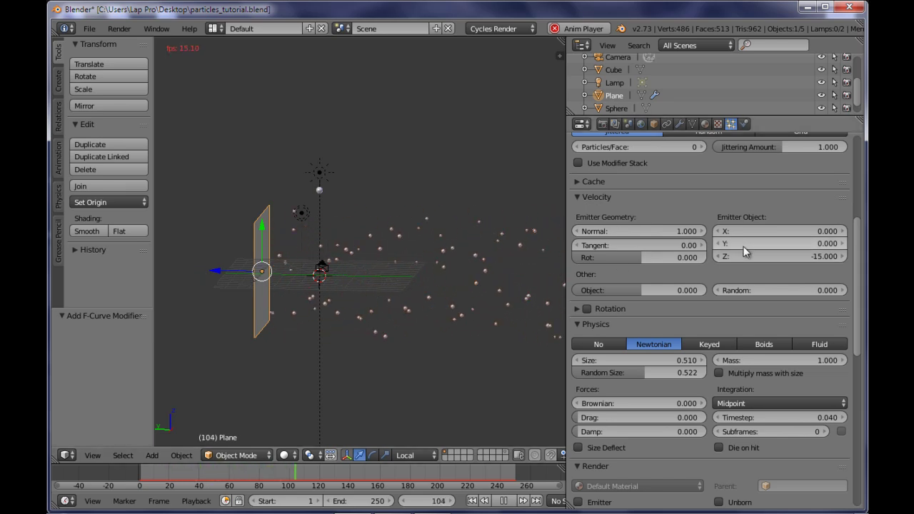
pyautogui.moveTo(493, 322); pyautogui.dragTo(462, 357, button='middle')
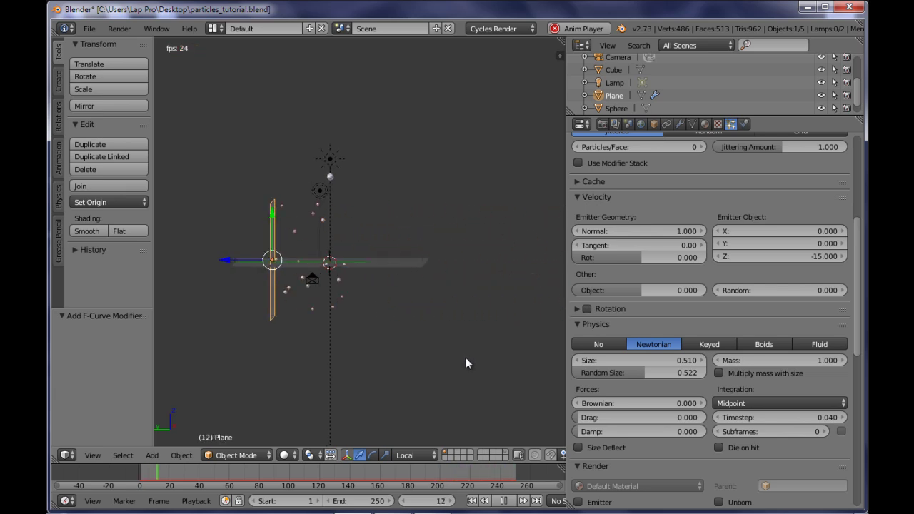
# Stop playback in the orthographic side view and split the 3D view in two, with a Graph Editor above it.
pyautogui.press('KP_3')
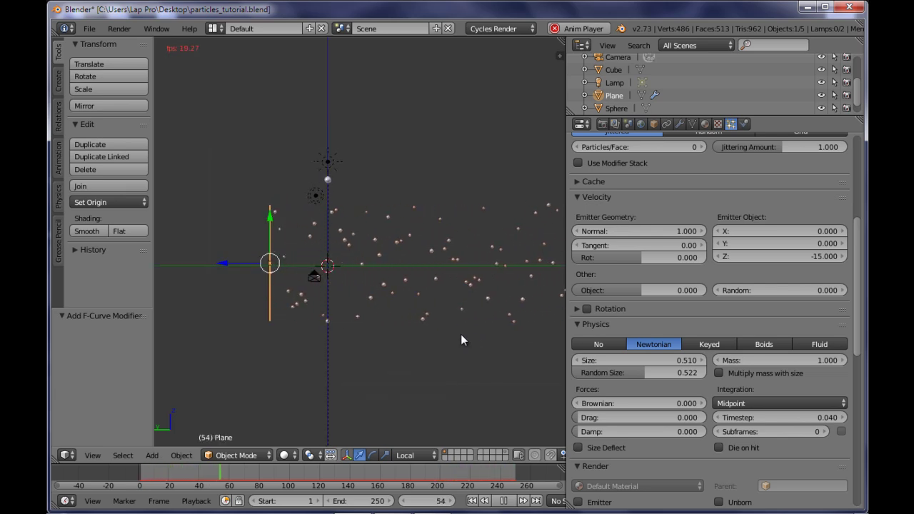
pyautogui.hotkey('alt', 'a')
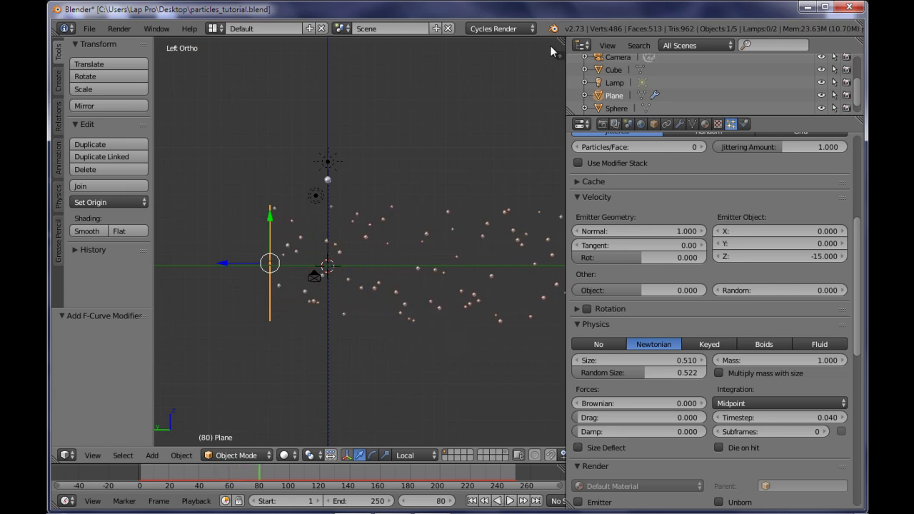
pyautogui.moveTo(561, 42); pyautogui.dragTo(552, 223)
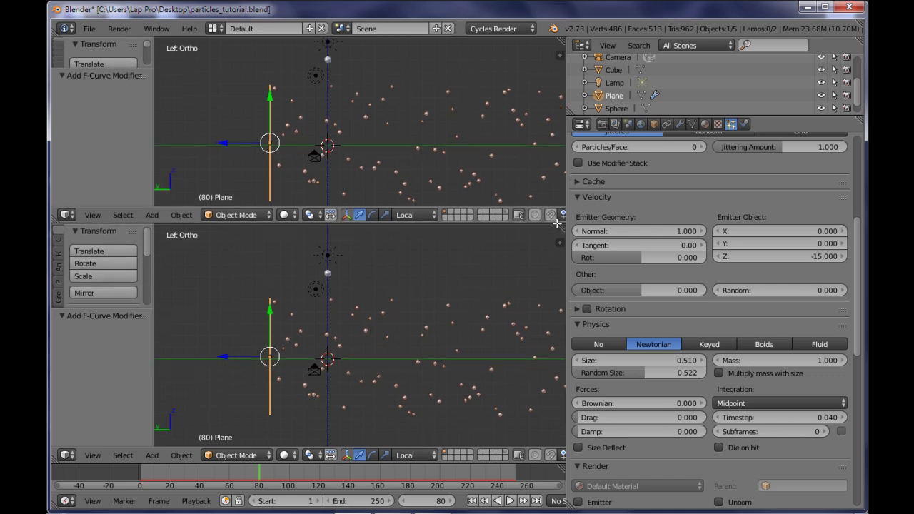
pyautogui.click(74, 218)
pyautogui.click(127, 267)
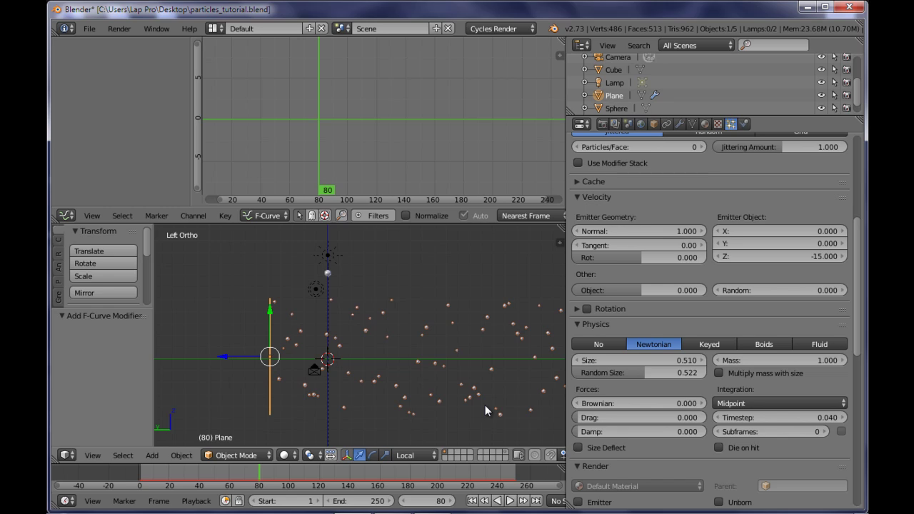
# On frame 1, set the emitter object's Z velocity to 0 and insert a keyframe for that value only.
pyautogui.hotkey('shift', 'Left')
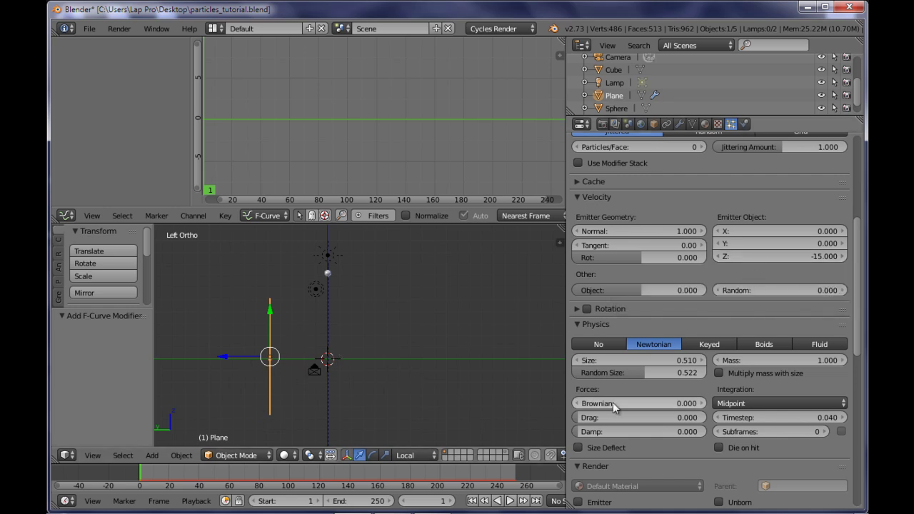
pyautogui.click(743, 255)
pyautogui.write('0')
pyautogui.press('Return')
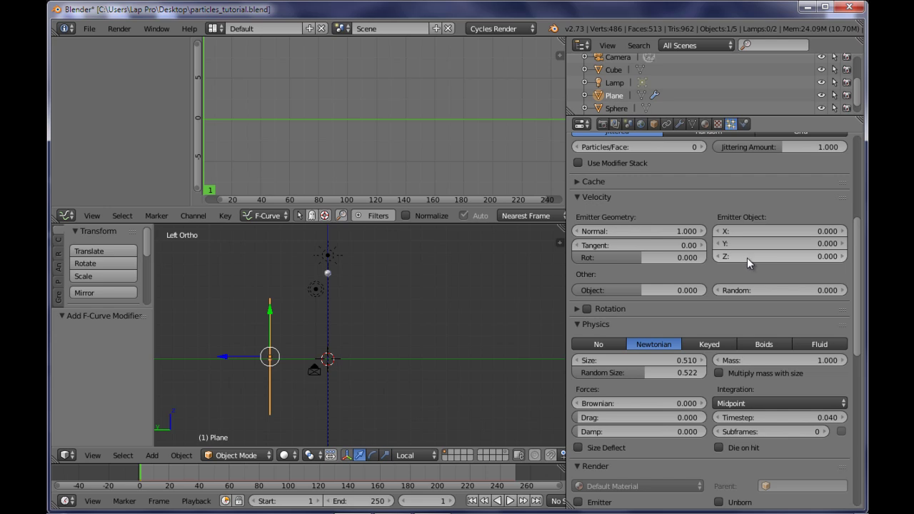
pyautogui.rightClick(769, 258)
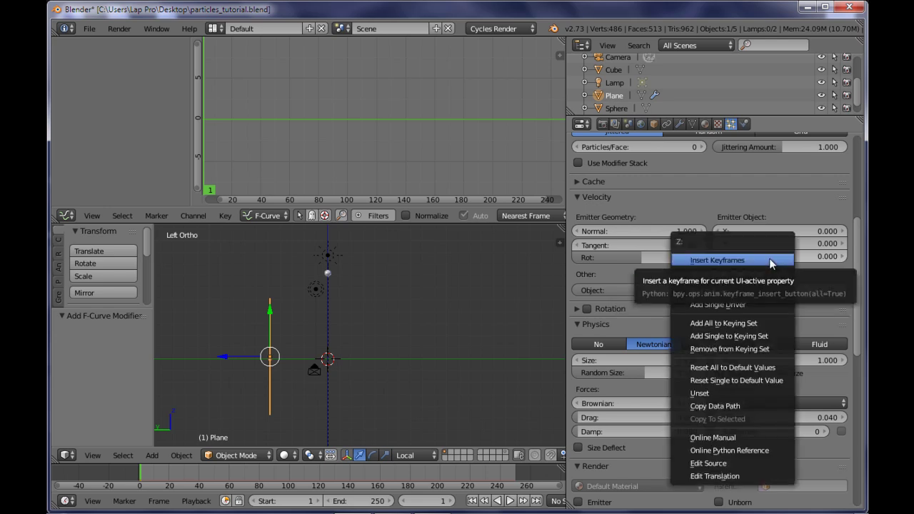
pyautogui.click(769, 273)
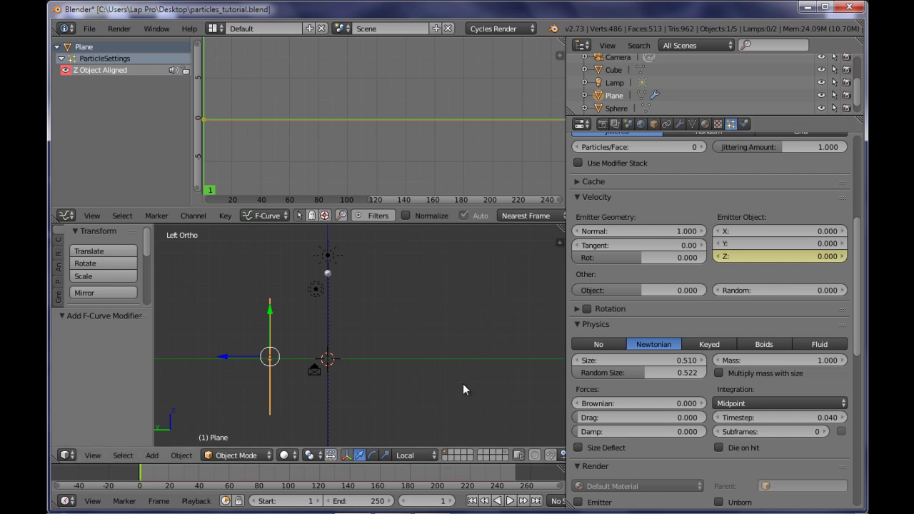
# Insert a single keyframe for the emitter object's Z velocity of 0 on frame 250.
pyautogui.hotkey('shift', 'Right')
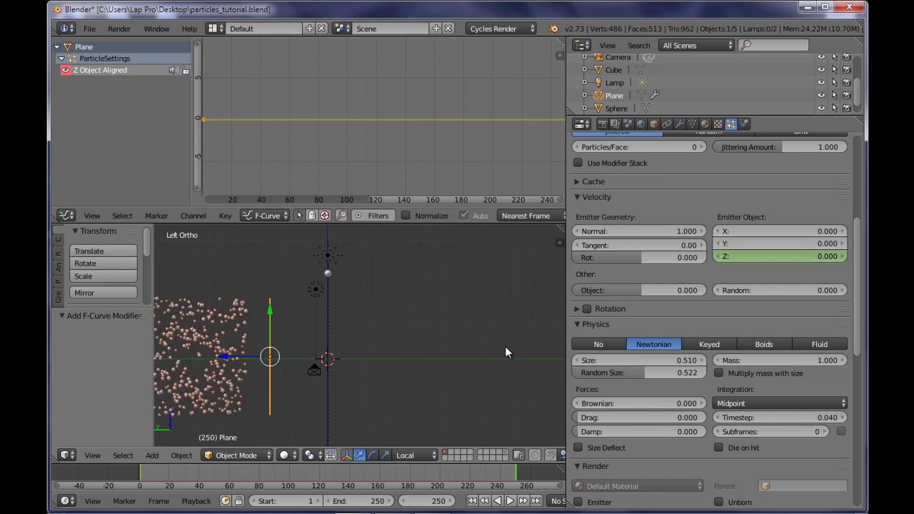
pyautogui.rightClick(751, 259)
pyautogui.click(750, 259)
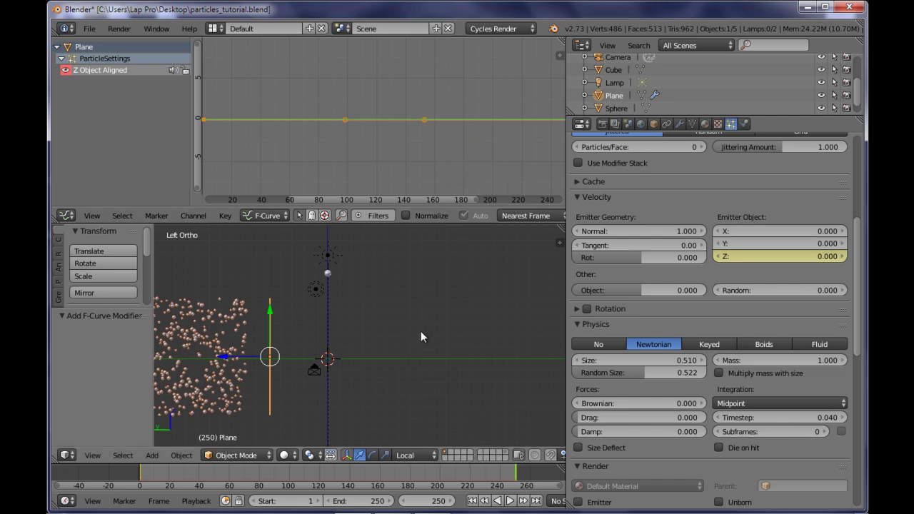
# Play the animation from the first frame to check the particle motion, and stop playback.
pyautogui.hotkey('alt', 'a')
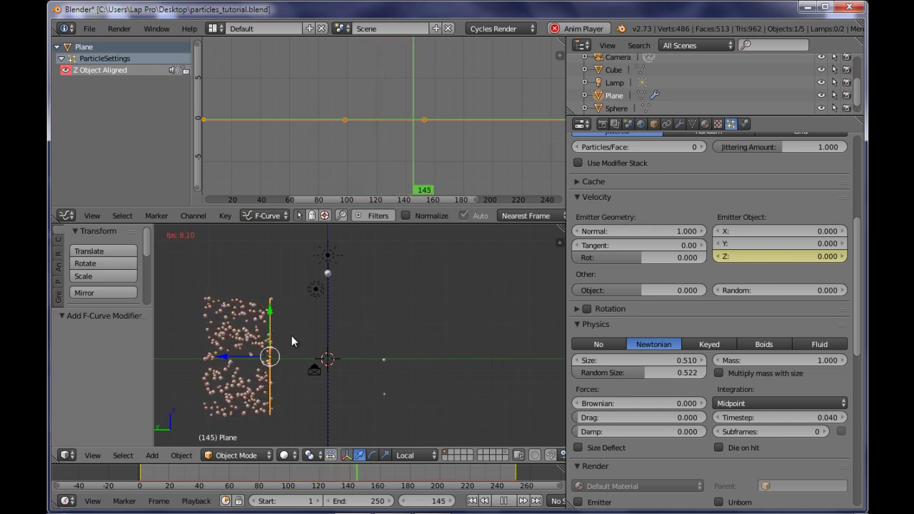
pyautogui.hotkey('alt', 'a')
pyautogui.hotkey('shift', 'Left')
pyautogui.hotkey('alt', 'a')
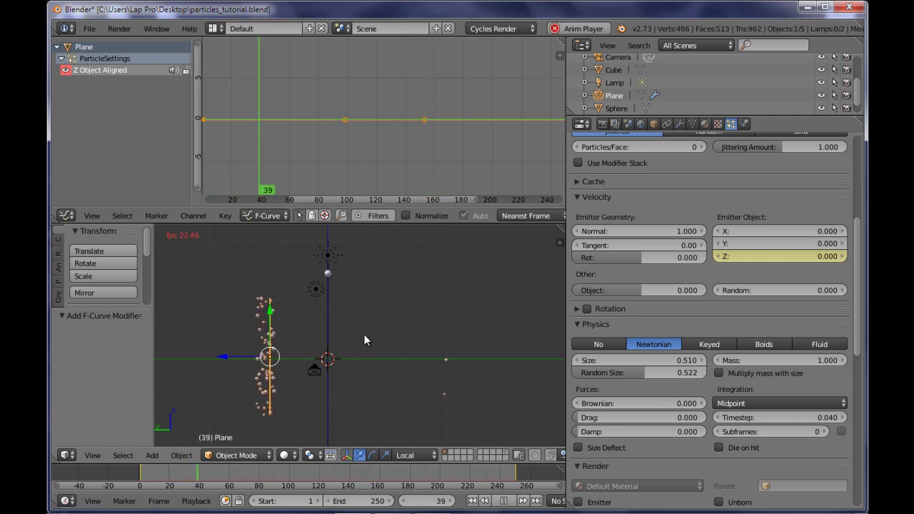
pyautogui.hotkey('alt', 'a')
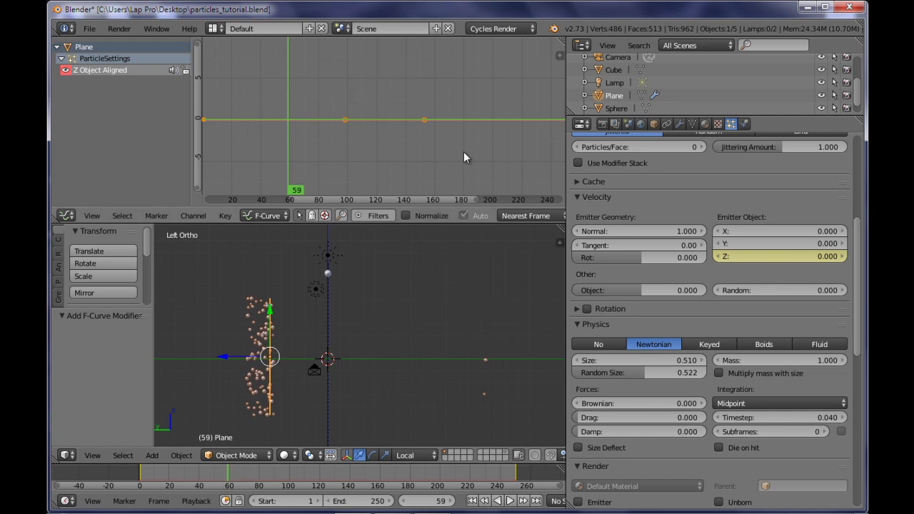
# Show the Graph Editor's properties and add a Noise modifier to the Z Object Aligned F-curve.
pyautogui.press('n')
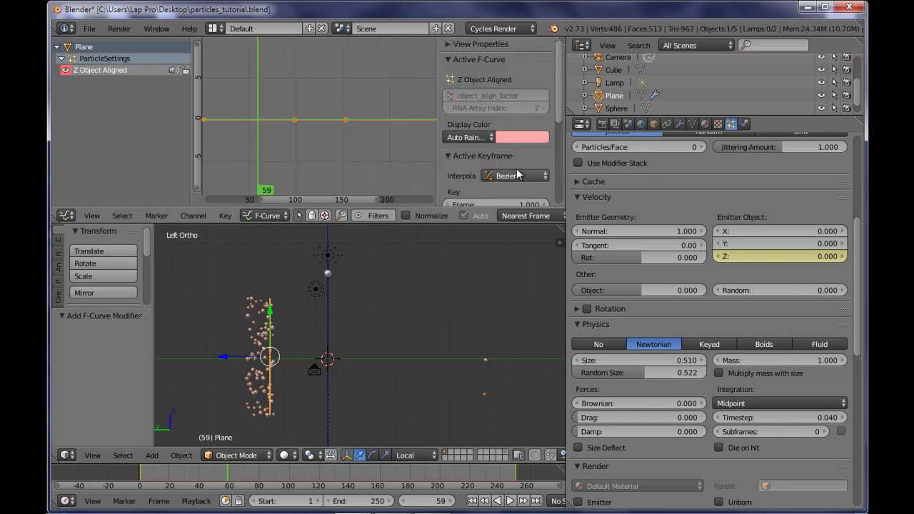
pyautogui.scroll(-6, 526, 179)
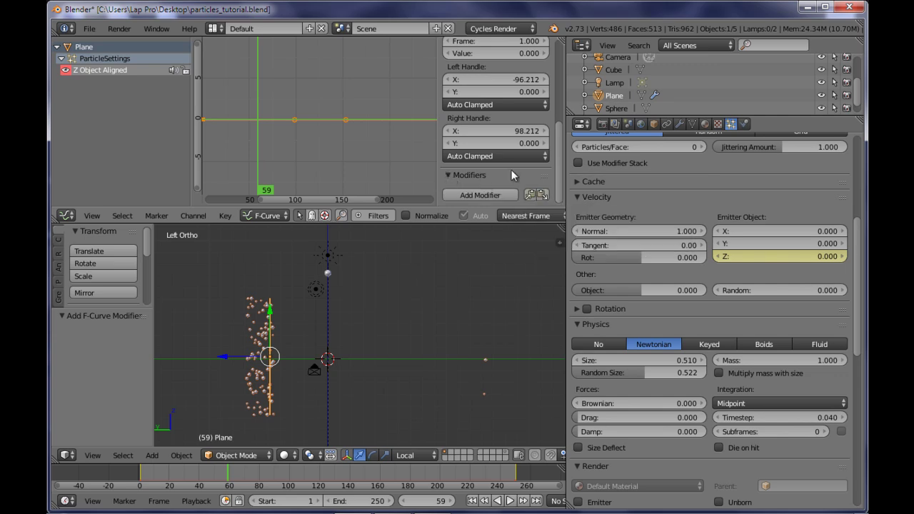
pyautogui.click(512, 194)
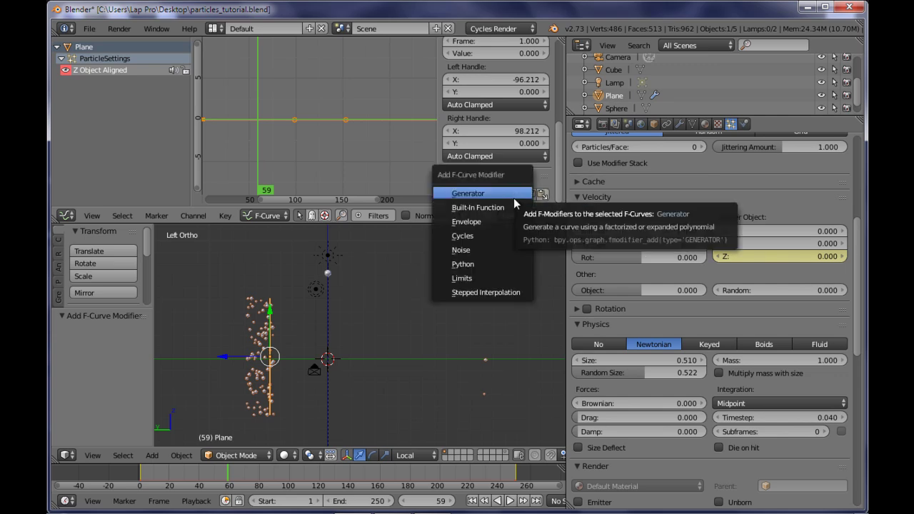
pyautogui.click(503, 247)
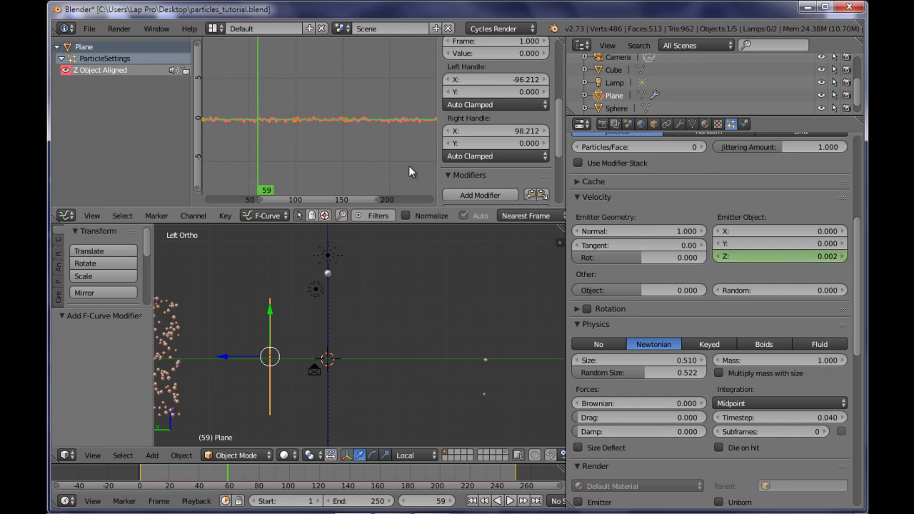
# Set the Noise modifier's strength to 29, leaving its scale at 1, and maximize the Graph Editor.
pyautogui.scroll(-3, 503, 151)
pyautogui.scroll(-1, 504, 150)
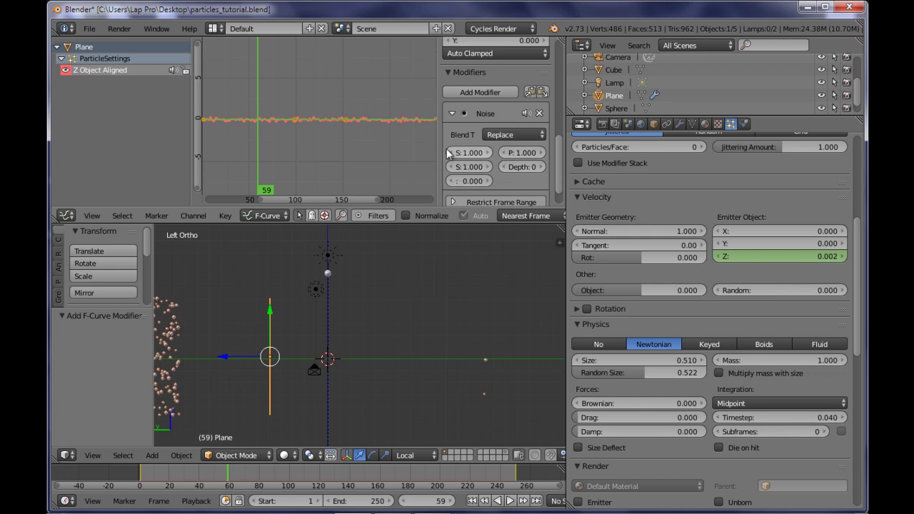
pyautogui.moveTo(442, 145); pyautogui.dragTo(369, 146)
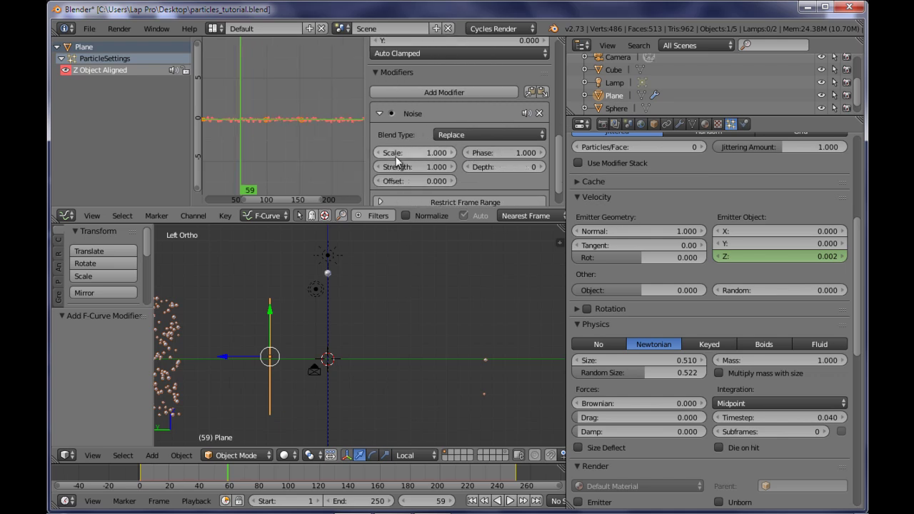
pyautogui.click(398, 155)
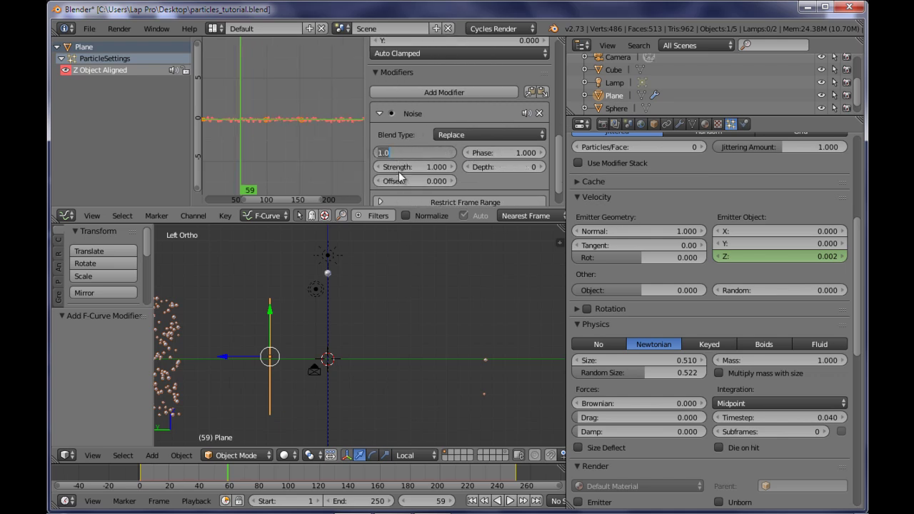
pyautogui.moveTo(397, 172); pyautogui.dragTo(518, 171)
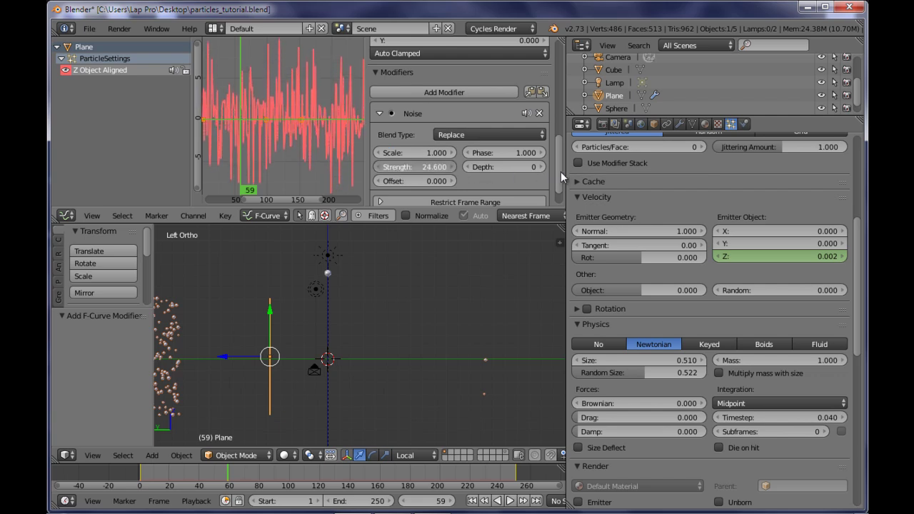
pyautogui.moveTo(584, 178); pyautogui.dragTo(586, 178)
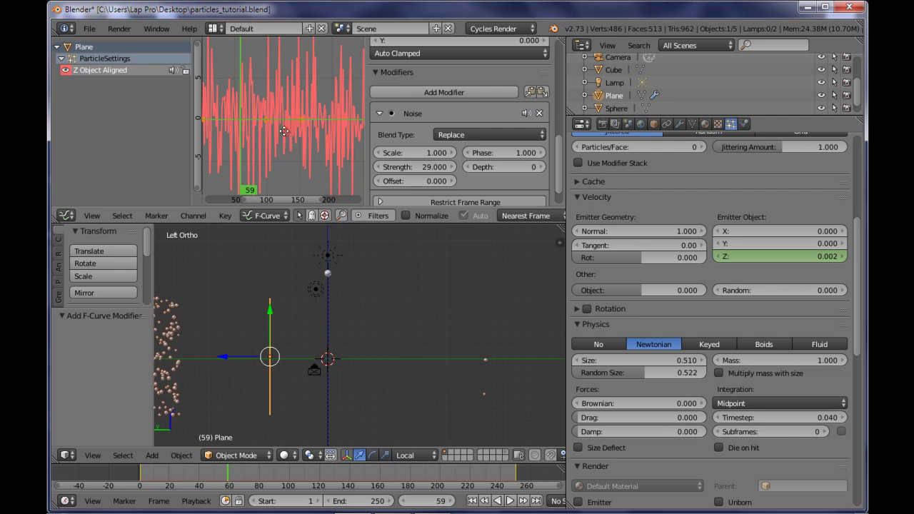
pyautogui.moveTo(284, 131); pyautogui.dragTo(319, 142, button='middle')
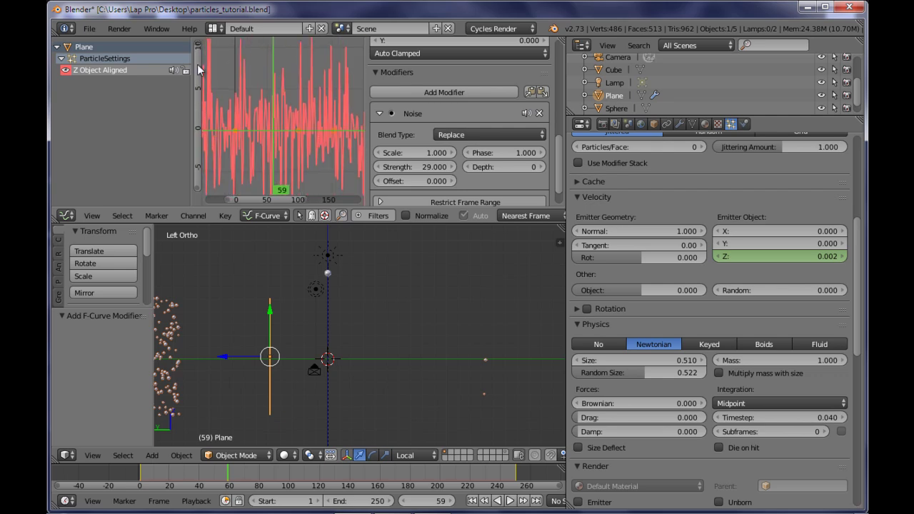
pyautogui.hotkey('ctrl', 'Up')
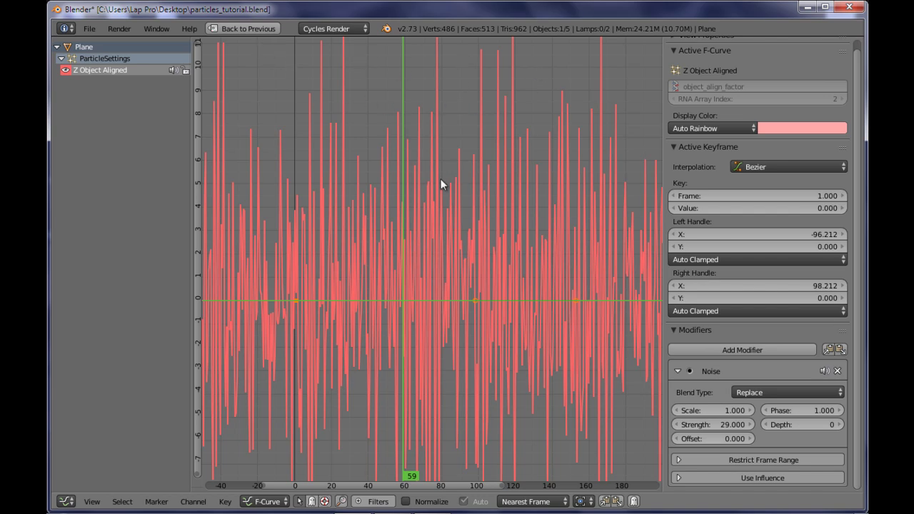
# Reduce the Noise modifier's strength to 22.3 and restore the Graph Editor to its normal size.
pyautogui.moveTo(433, 366); pyautogui.dragTo(436, 232, button='middle')
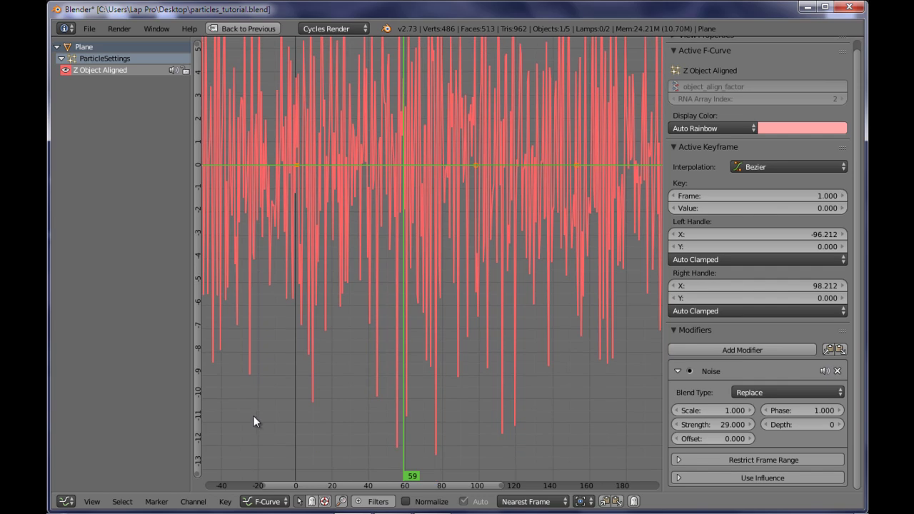
pyautogui.moveTo(424, 164); pyautogui.dragTo(435, 333, button='middle')
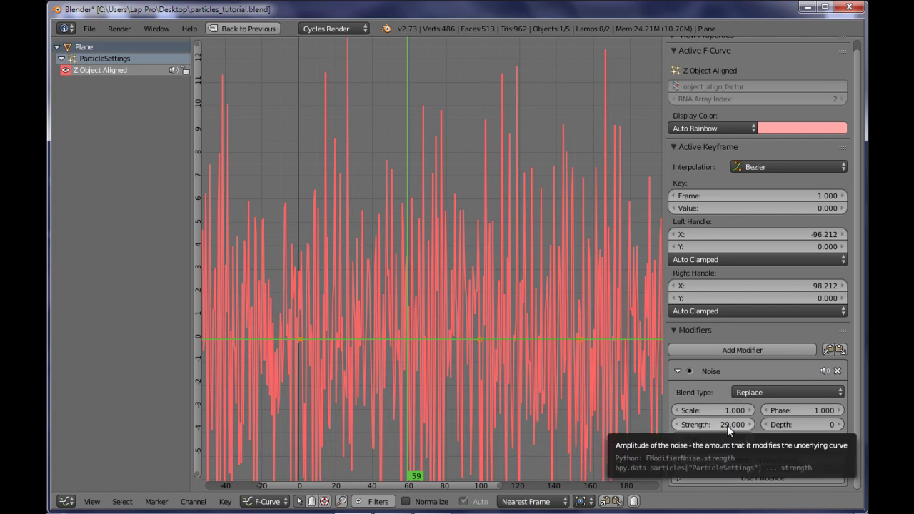
pyautogui.moveTo(723, 429); pyautogui.dragTo(681, 443)
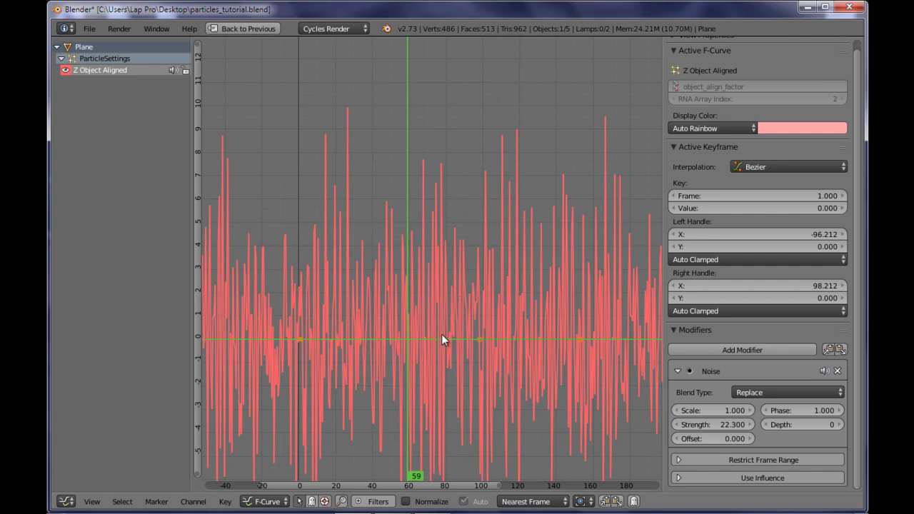
pyautogui.hotkey('ctrl', 'Up')
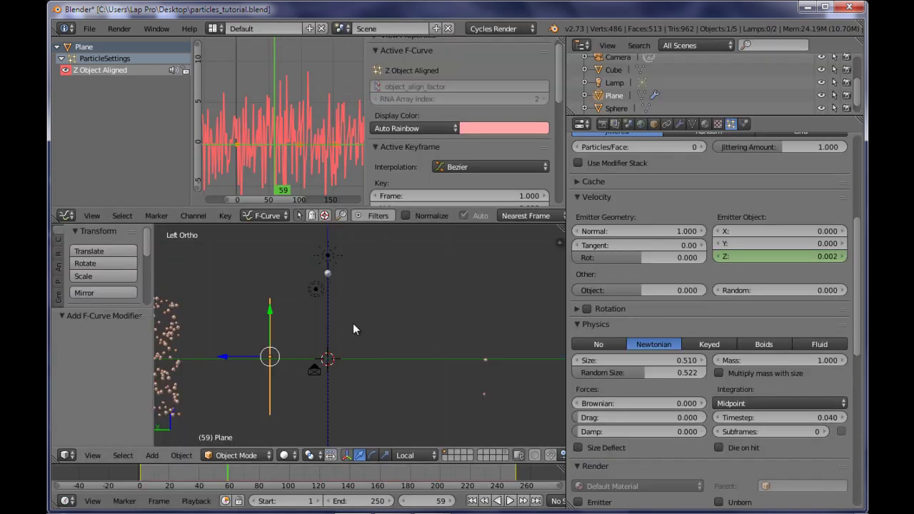
# Play the animation to check how the particles move with the weaker noise, and stop playback.
pyautogui.hotkey('alt', 'a')
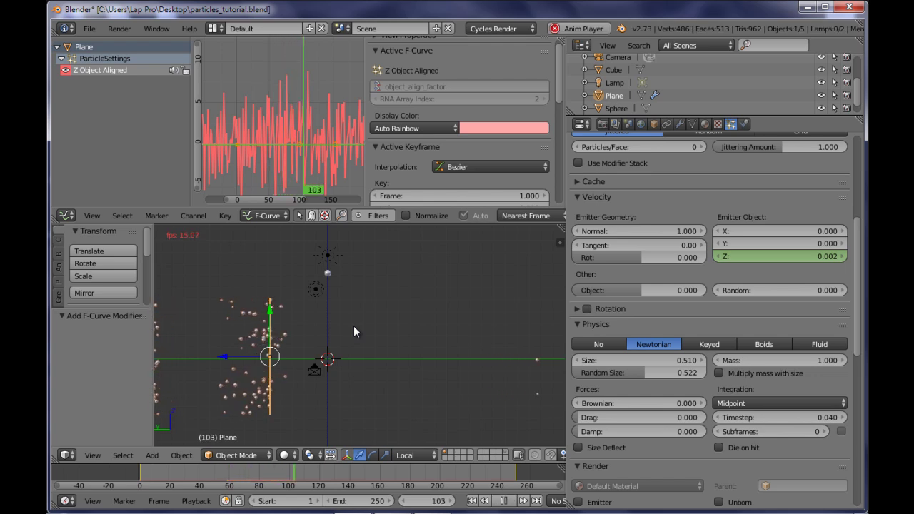
pyautogui.keyDown('shift'); pyautogui.moveTo(305, 373); pyautogui.dragTo(366, 313, button='middle'); pyautogui.keyUp('shift')
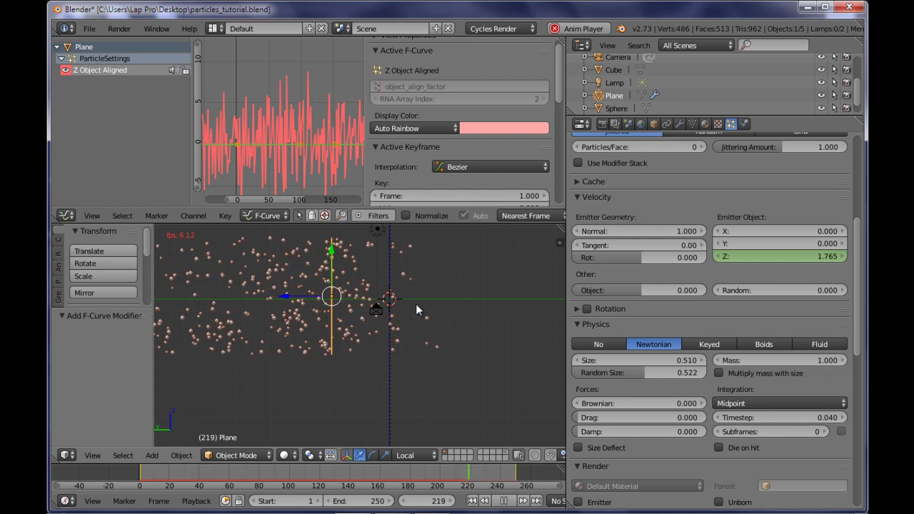
pyautogui.hotkey('alt', 'a')
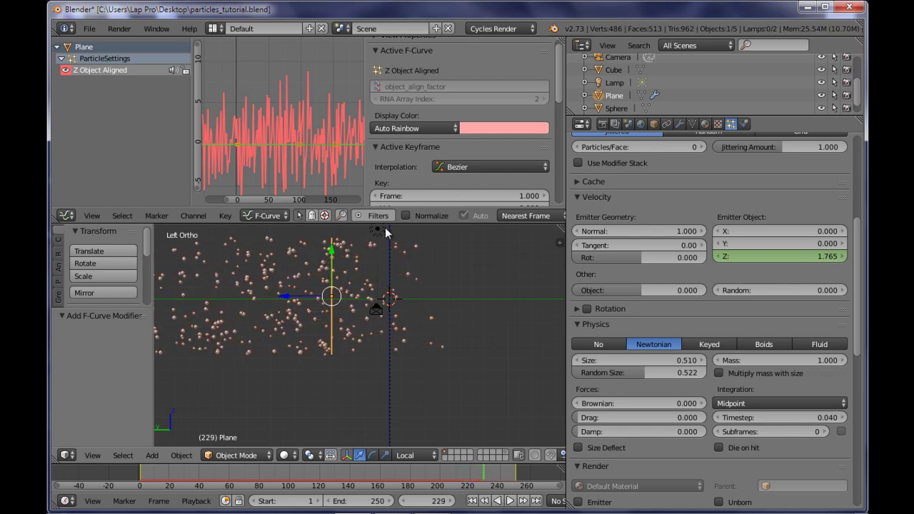
# Add a Generator modifier to the Z Object Aligned F-curve and make it additive.
pyautogui.moveTo(561, 98); pyautogui.dragTo(562, 181)
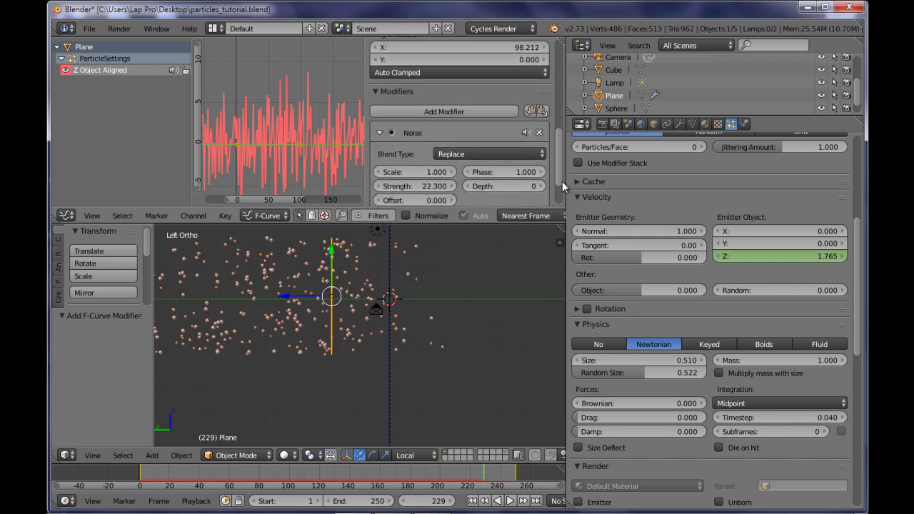
pyautogui.click(500, 111)
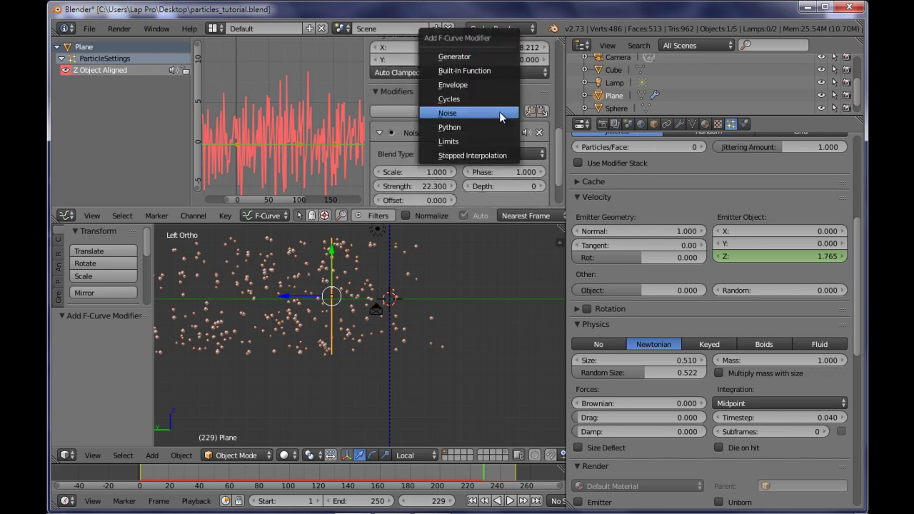
pyautogui.click(504, 58)
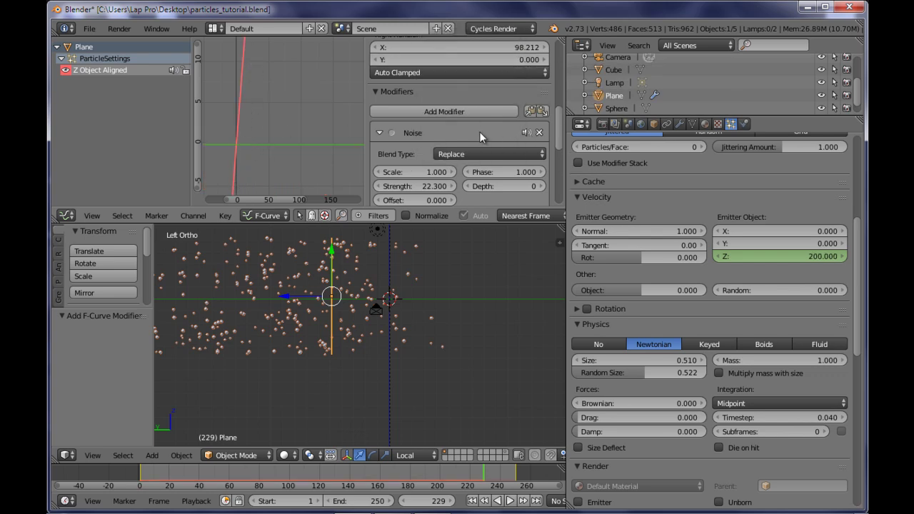
pyautogui.moveTo(559, 123); pyautogui.dragTo(565, 166)
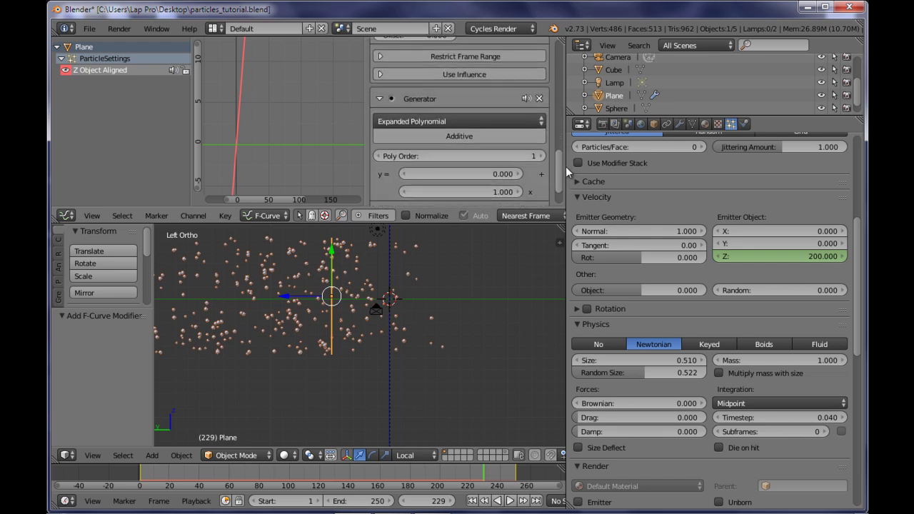
pyautogui.click(489, 136)
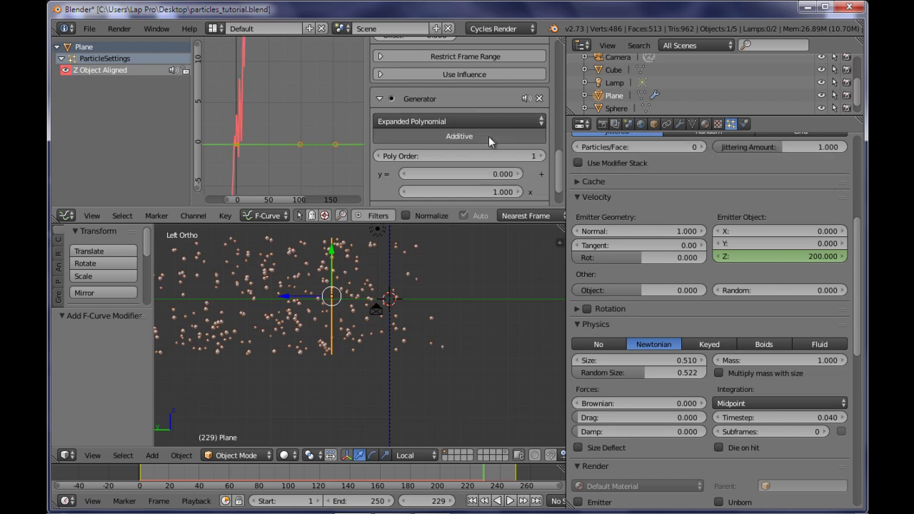
# Set the Generator's x coefficient to 0 and its constant term to -9.9 to shift the noise curve below zero.
pyautogui.click(498, 194)
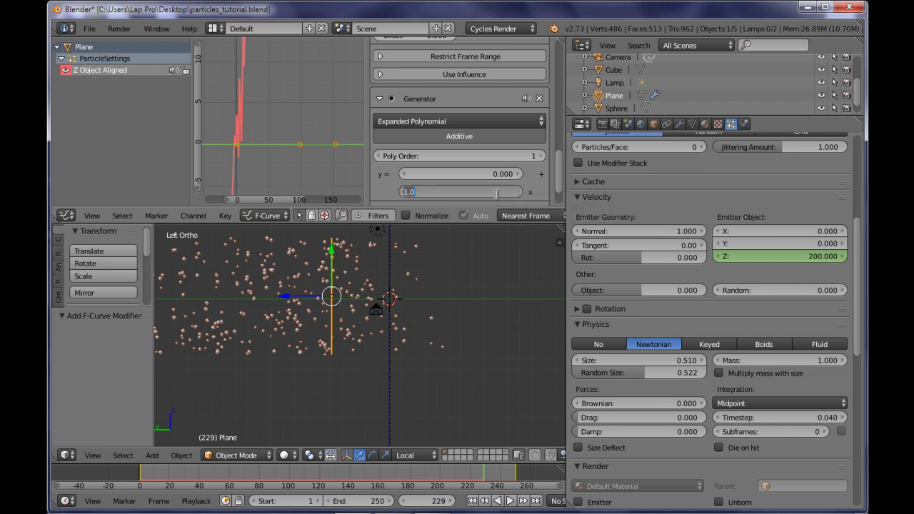
pyautogui.press('Return')
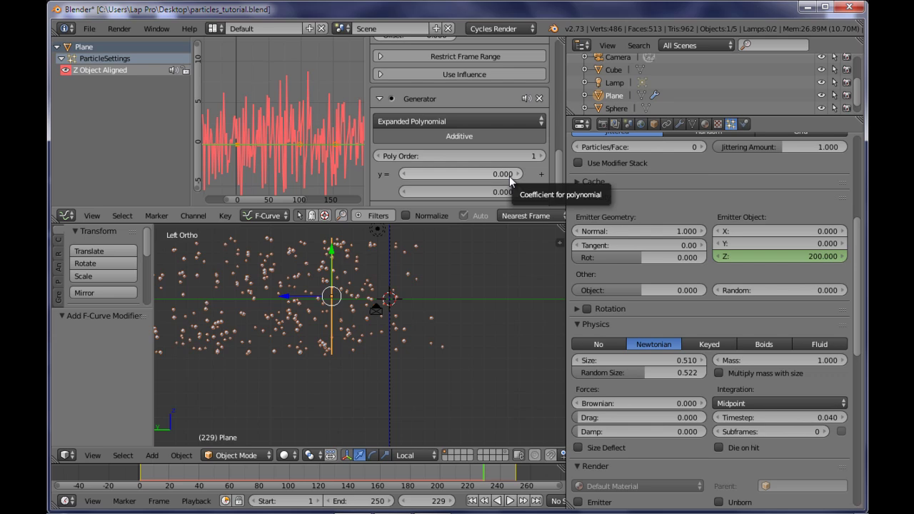
pyautogui.moveTo(507, 177); pyautogui.dragTo(440, 200)
pyautogui.moveTo(340, 179); pyautogui.dragTo(346, 71, button='middle')
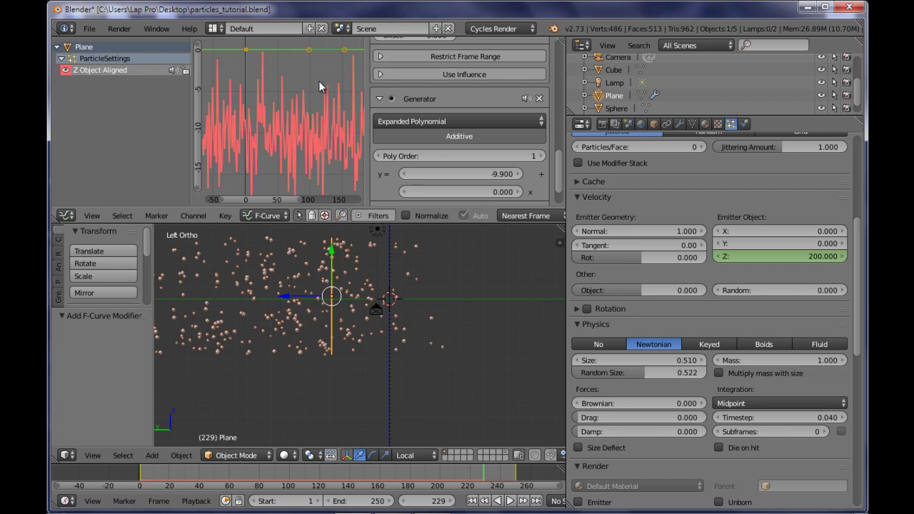
pyautogui.moveTo(277, 82); pyautogui.dragTo(273, 105, button='middle')
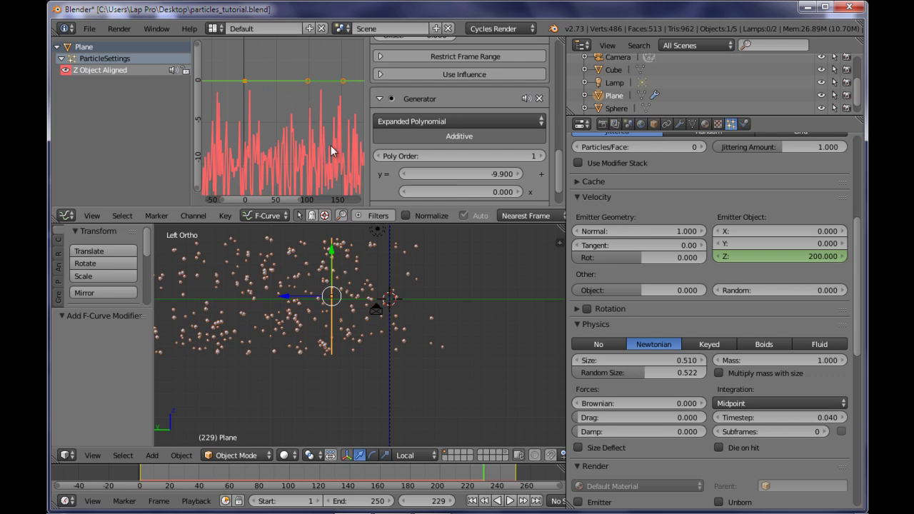
pyautogui.moveTo(334, 145)
pyautogui.mouseDown(button='middle')
pyautogui.moveTo(228, 137)
pyautogui.moveTo(262, 140)
pyautogui.mouseUp(button='middle')
# Play the animation from the first frame and check the particle flow in a temporarily maximized 3D view.
pyautogui.hotkey('shift', 'Left')
pyautogui.hotkey('alt', 'a')
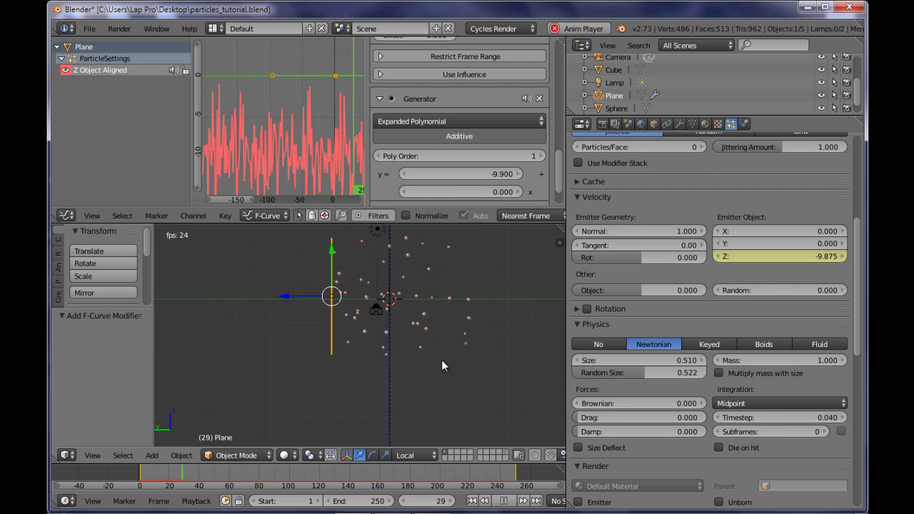
pyautogui.keyDown('shift'); pyautogui.moveTo(450, 372); pyautogui.dragTo(389, 390, button='middle'); pyautogui.keyUp('shift')
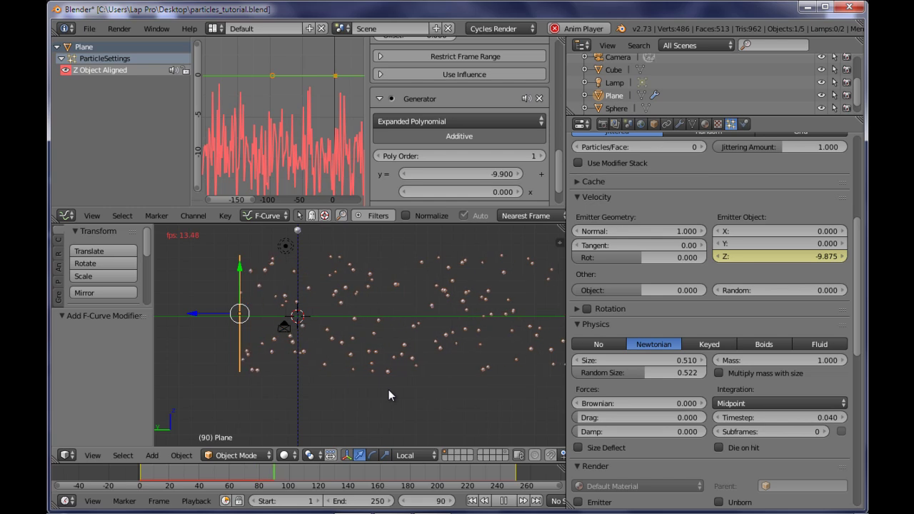
pyautogui.hotkey('shift', 'space')
pyautogui.keyDown('shift'); pyautogui.moveTo(551, 363); pyautogui.dragTo(533, 365, button='middle'); pyautogui.keyUp('shift')
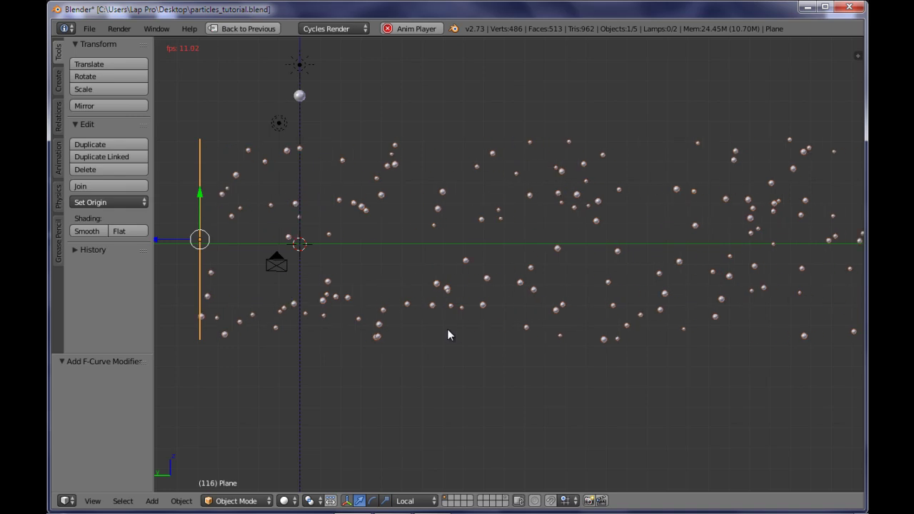
pyautogui.hotkey('ctrl', 'Up')
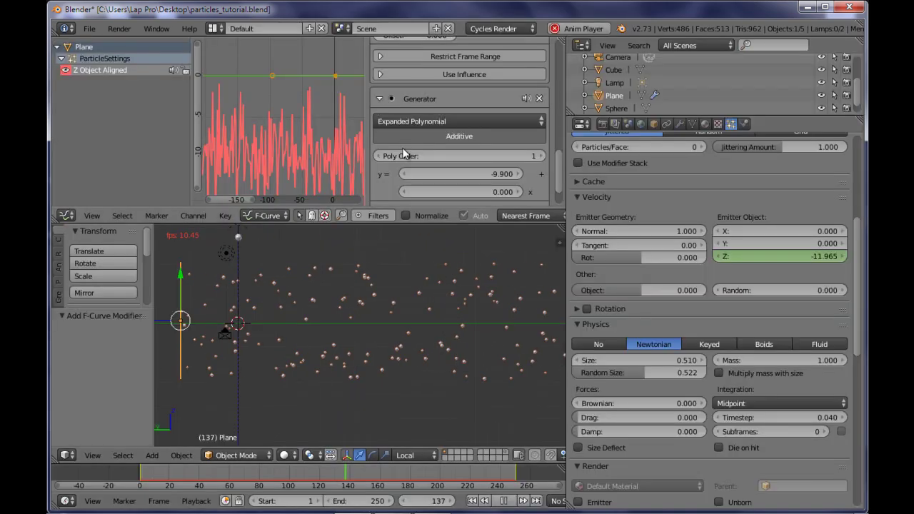
# Set the Noise modifier's scale to 0.4 while the animation plays.
pyautogui.scroll(3, 499, 112)
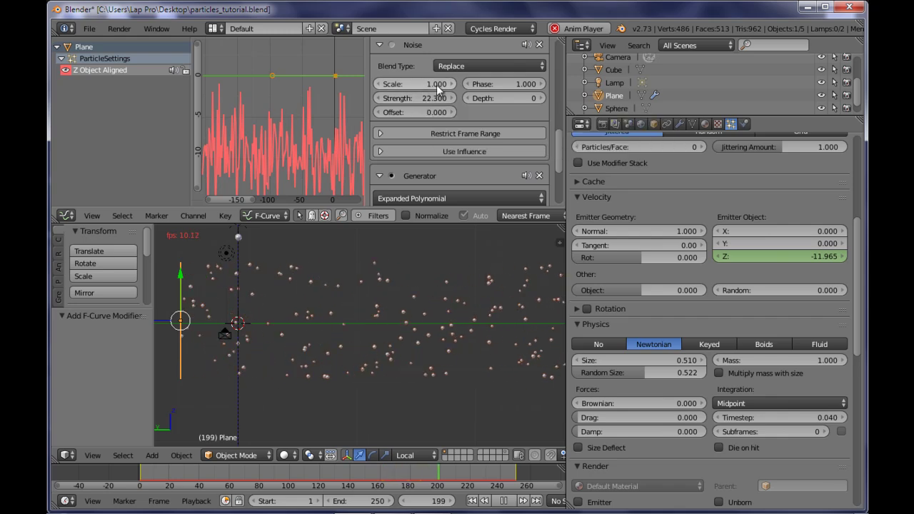
pyautogui.moveTo(436, 84); pyautogui.dragTo(424, 90)
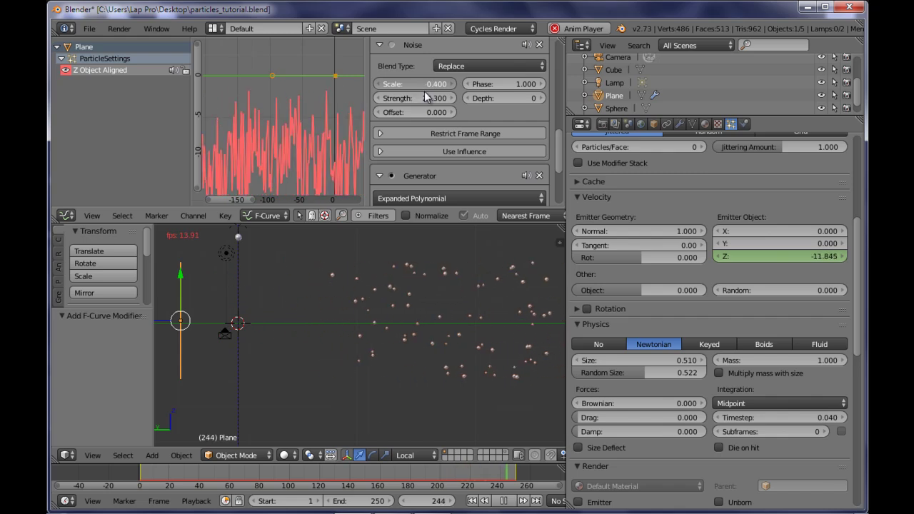
pyautogui.click(430, 87)
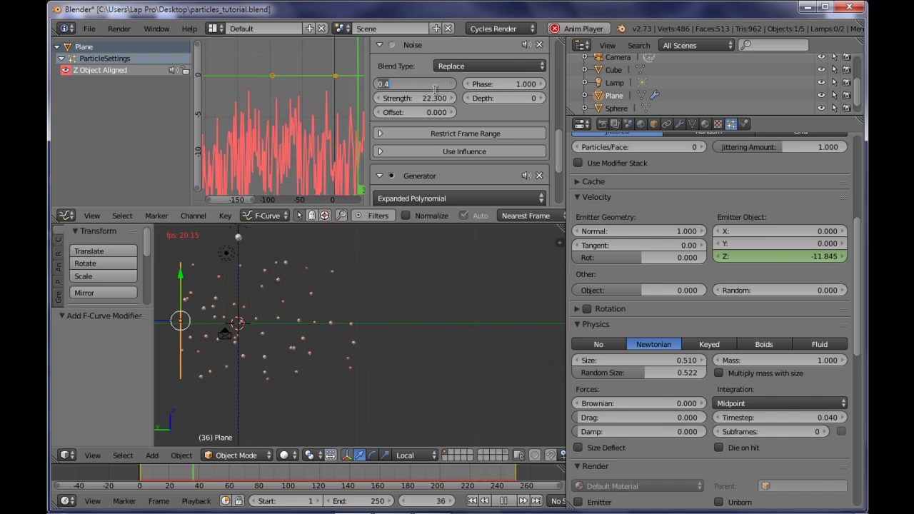
pyautogui.press('Return')
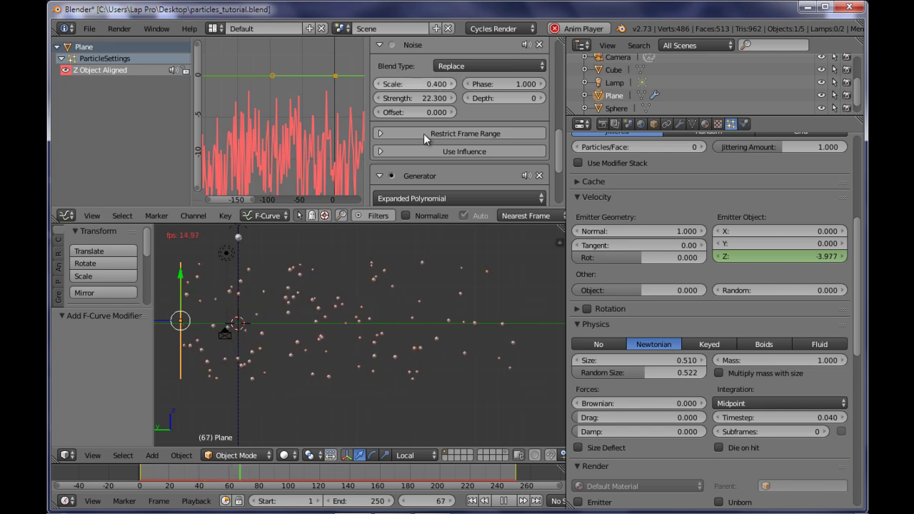